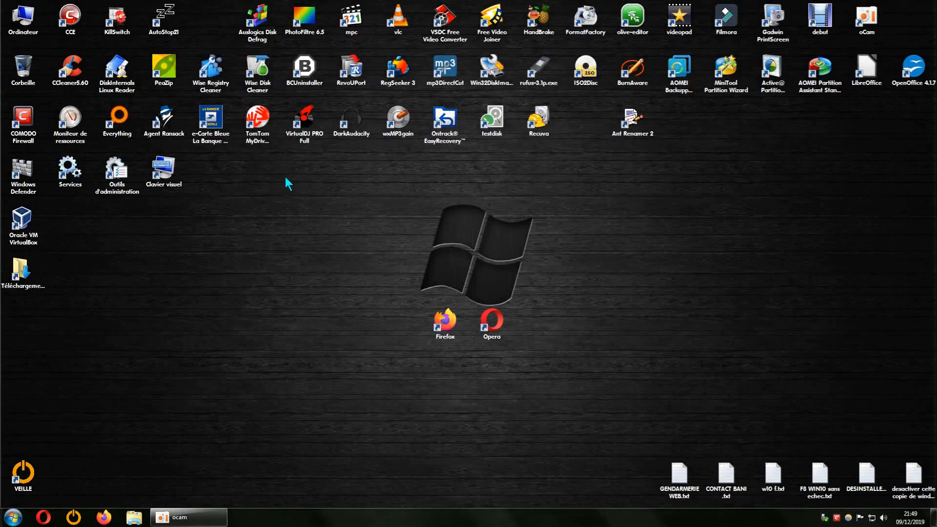
Launch TestDisk from its desktop shortcut, enlarge the console to view the log file options, and close it.
right_click(491, 127)
key("Escape")
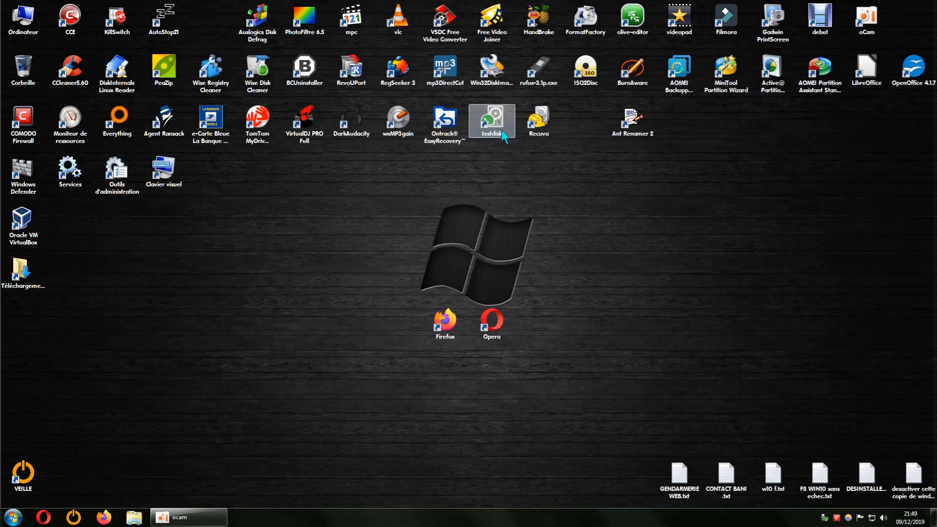
double_click(501, 131)
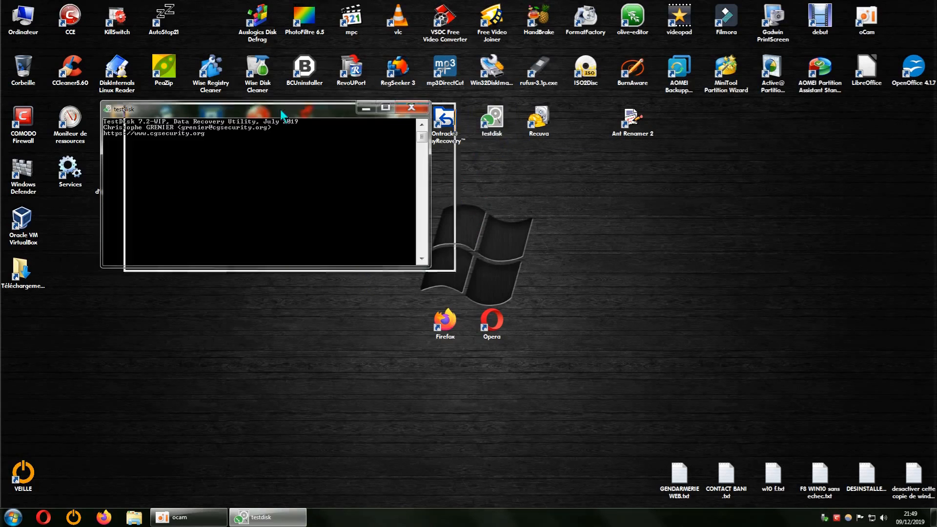
left_click_drag(215, 104, 300, 103)
left_click_drag(375, 117, 435, 142)
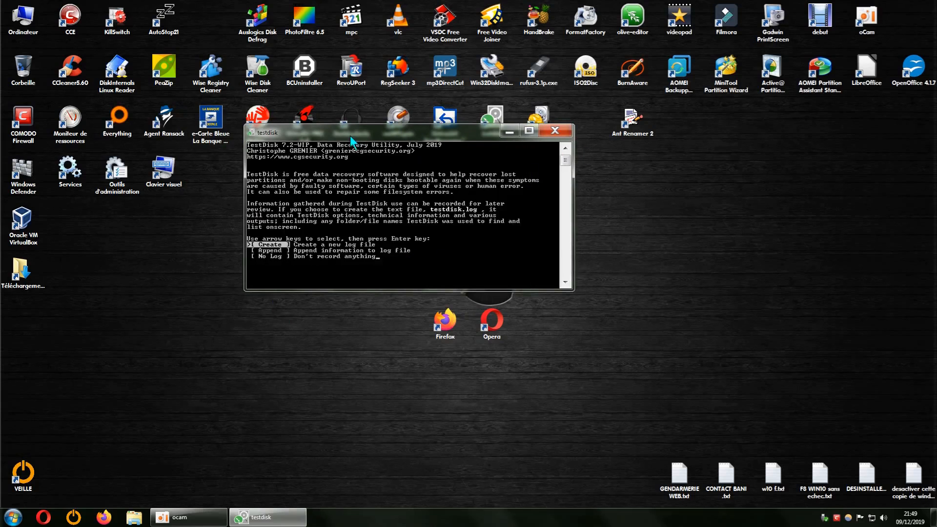
left_click_drag(441, 119, 360, 139)
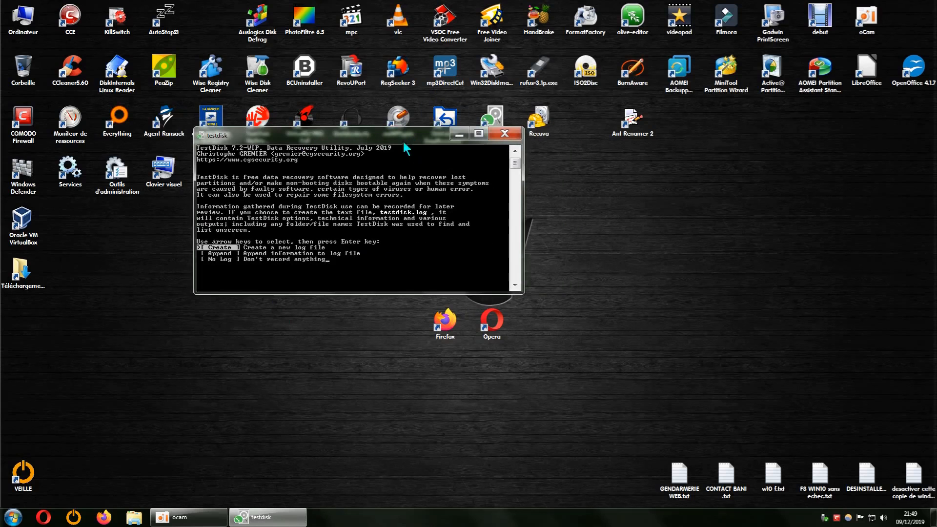
left_click_drag(521, 293, 583, 387)
left_click_drag(402, 136, 453, 158)
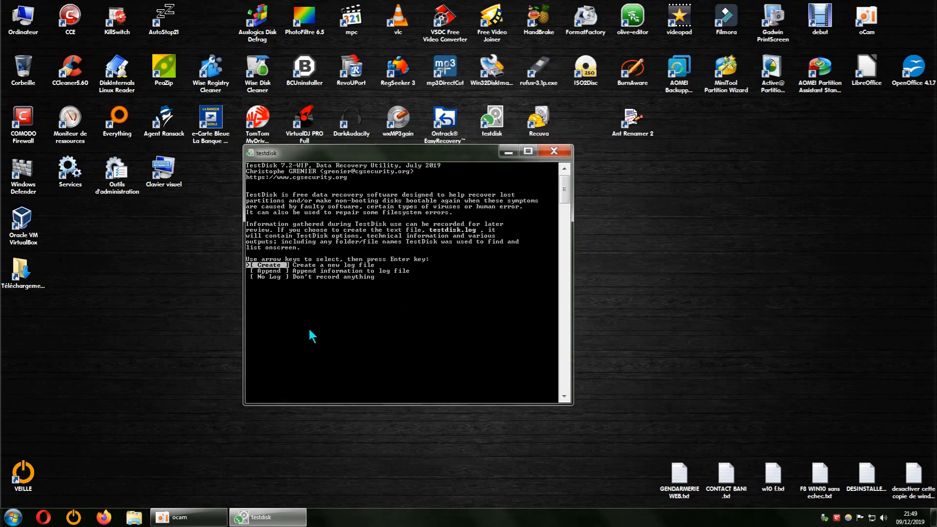
left_click(550, 157)
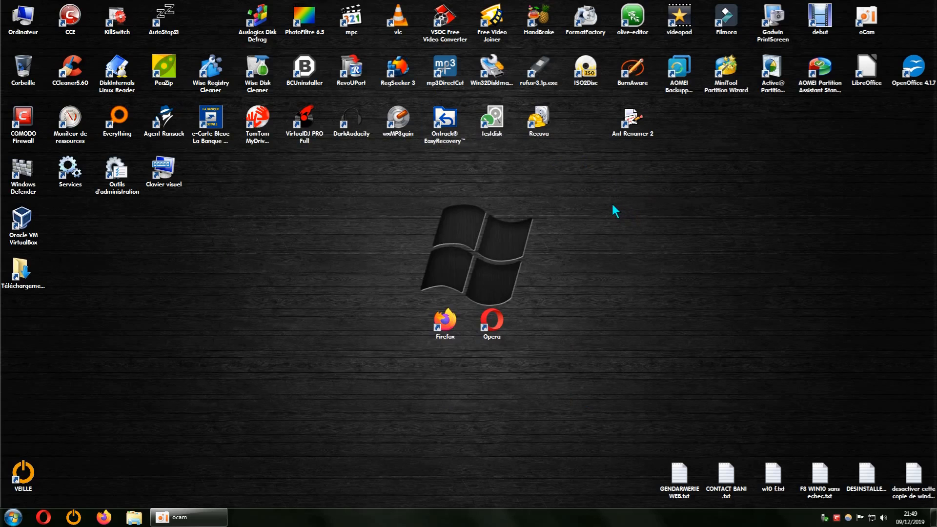
Create a desktop shortcut to qphotorec_win.exe from TestDisk's program folder and close the folder.
right_click(490, 123)
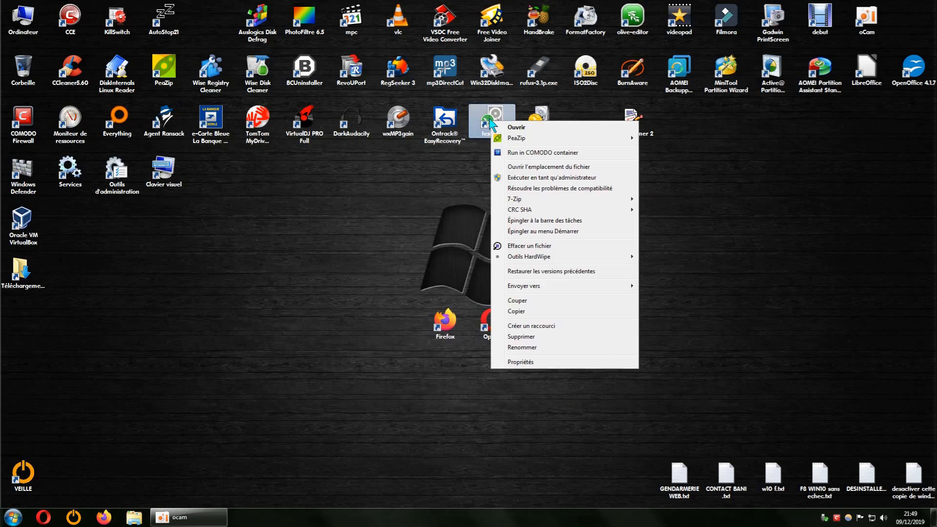
left_click(560, 168)
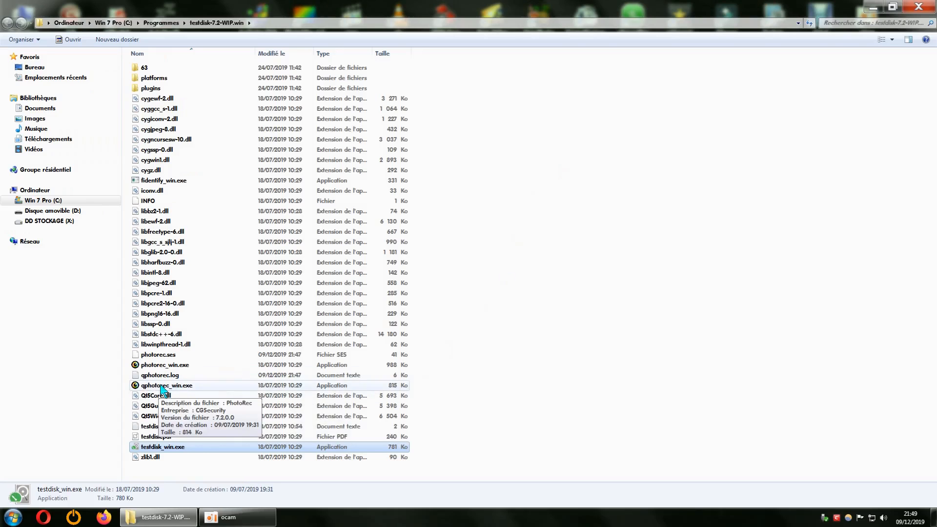
right_click(186, 388)
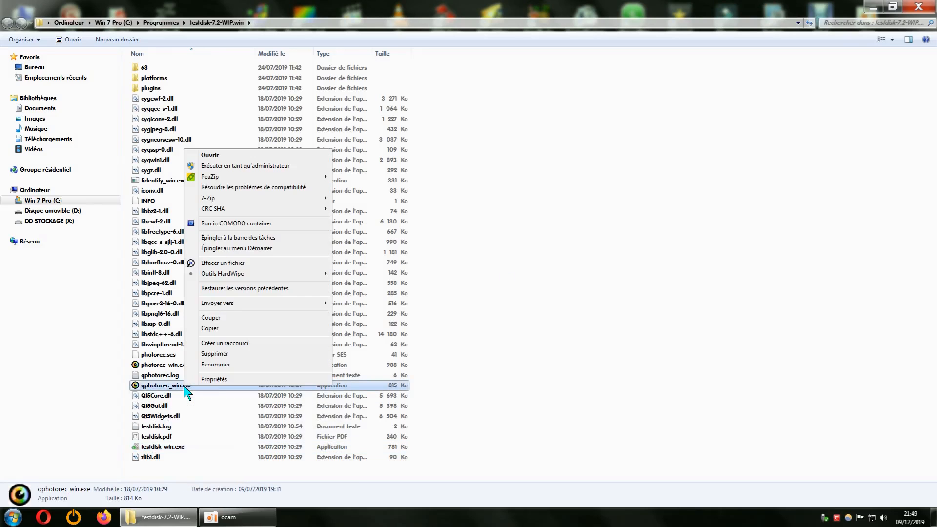
mouse_move(291, 303)
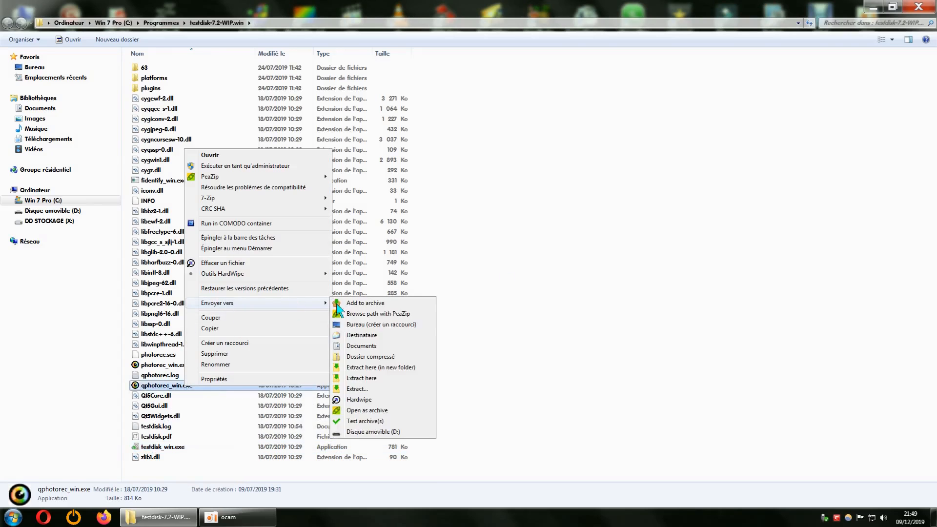
left_click(364, 333)
left_click(918, 6)
Move the Recuva icon beside Ant Renamer 2 and put the new qphotorec_win.exe shortcut in its place beside testdisk.
left_click_drag(24, 326, 423, 218)
left_click_drag(540, 120, 681, 139)
left_click(487, 225)
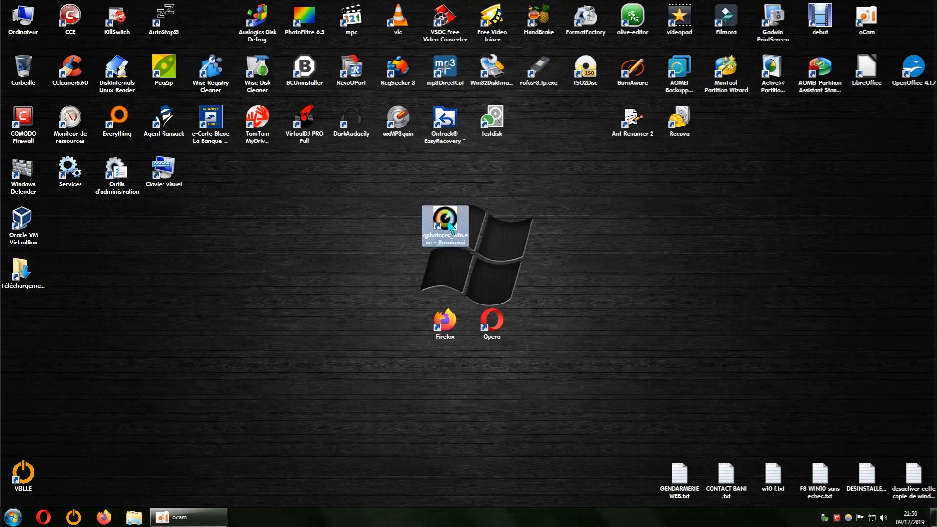
left_click_drag(542, 123, 542, 123)
Rename the qphotorec_win.exe desktop shortcut to qphotorec.
right_click(547, 127)
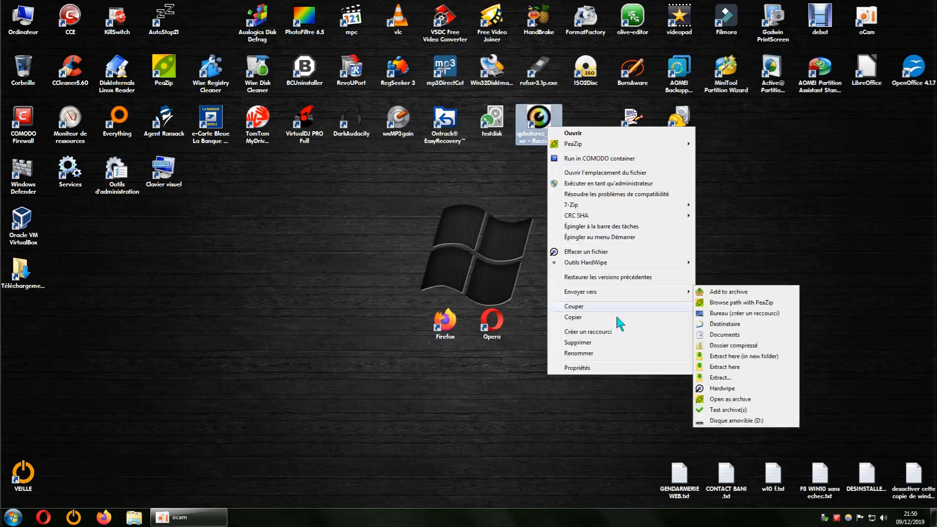
left_click(594, 356)
left_click(561, 141)
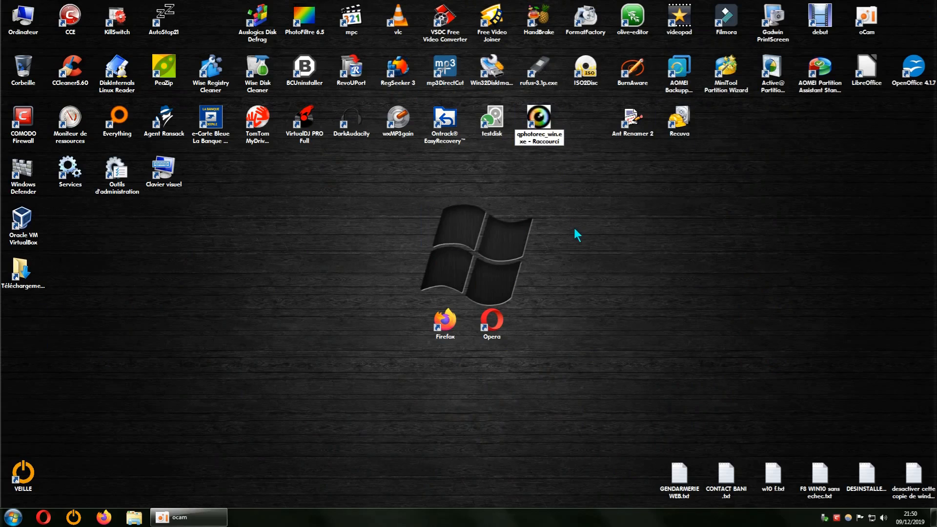
key("BackSpace")
key("BackSpace")
key("BackSpace")
key("BackSpace")
key("BackSpace")
key("BackSpace")
key("BackSpace")
key("BackSpace")
key("BackSpace")
key("BackSpace")
key("BackSpace")
key("BackSpace")
key("BackSpace")
key("BackSpace")
key("BackSpace")
key("BackSpace")
key("BackSpace")
key("BackSpace")
key("BackSpace")
key("BackSpace")
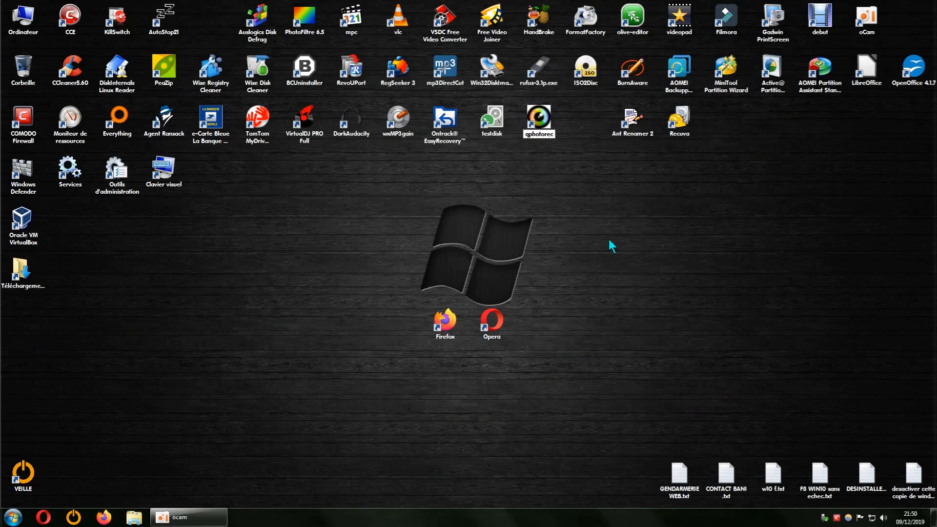
key("Return")
left_click(575, 206)
Launch QPhotoRec from its desktop shortcut and enlarge its window over most of the desktop.
double_click(531, 120)
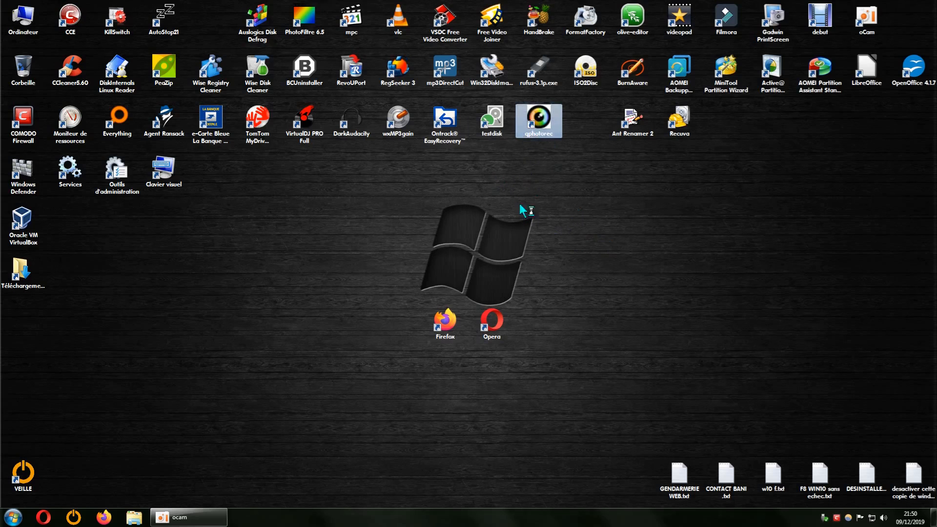
left_click(893, 9)
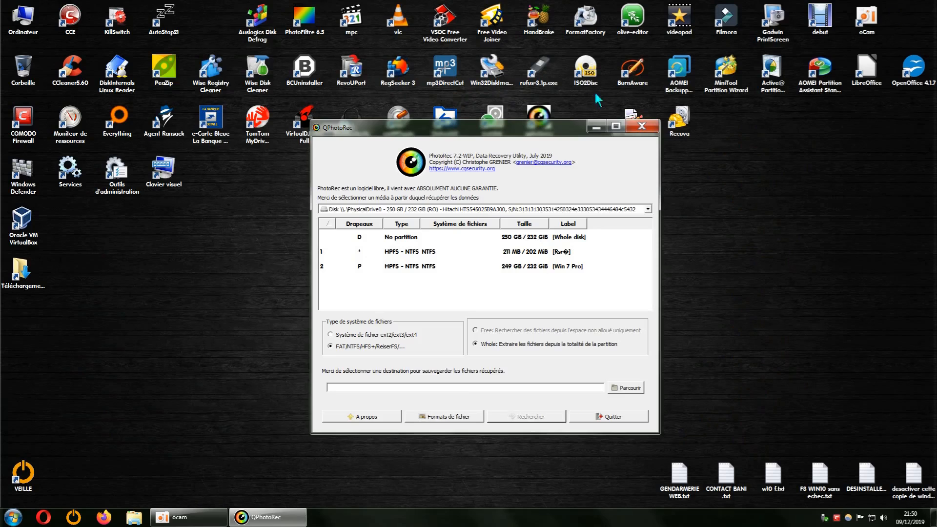
left_click_drag(543, 128, 373, 54)
left_click_drag(488, 359, 823, 504)
left_click_drag(649, 53, 646, 31)
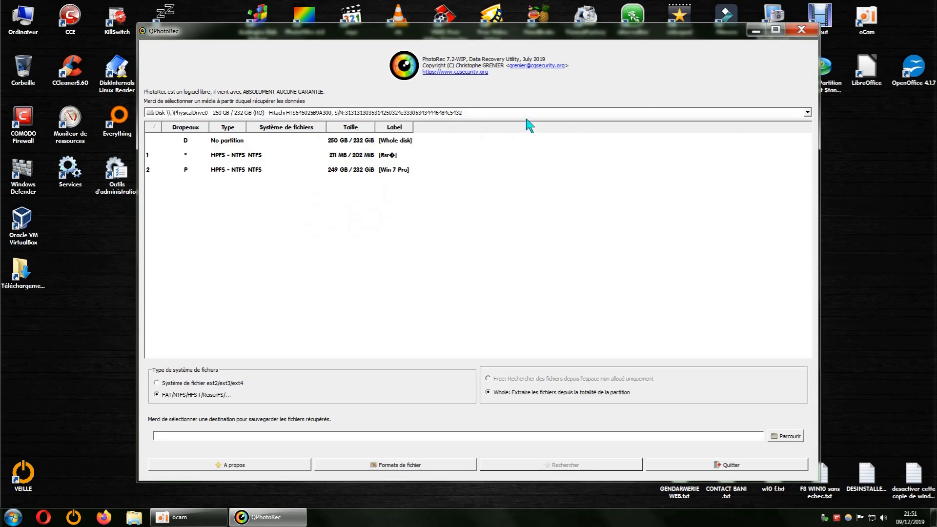
Choose the 31 GB USB DISK 2.0 and its ext4 partition usb30GB for recovery, checking the drives listed in the Computer window.
left_click(807, 113)
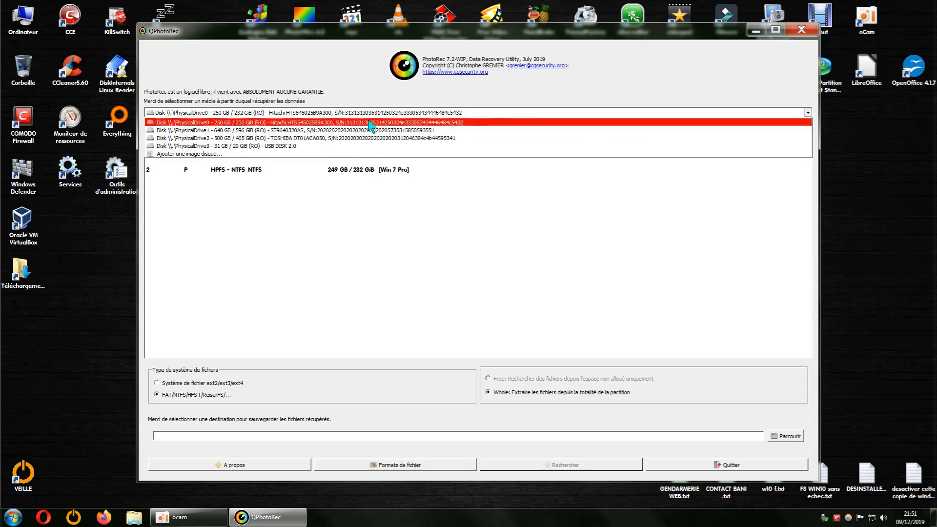
left_click(285, 147)
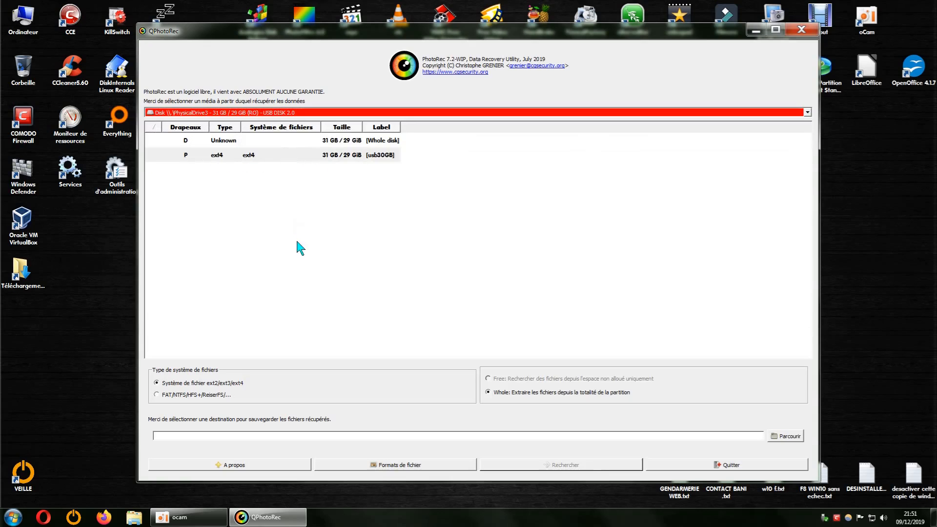
double_click(19, 28)
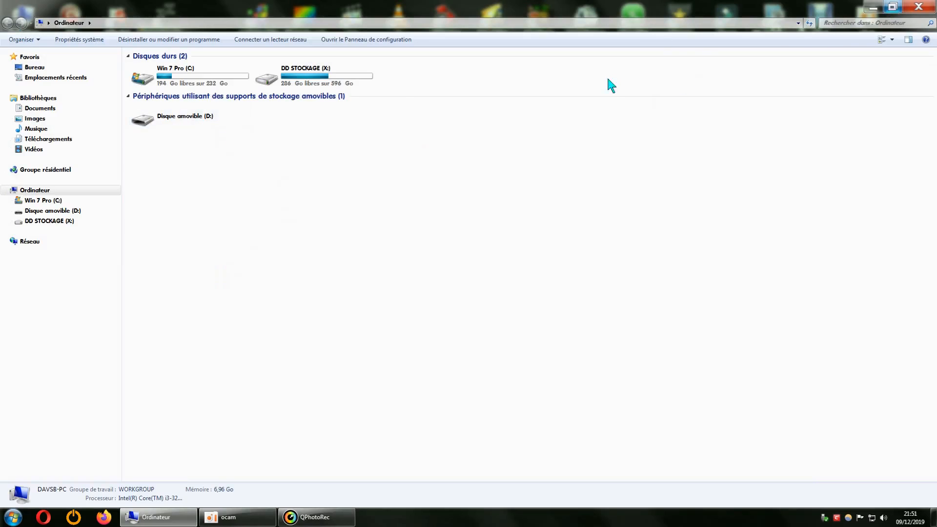
left_click(926, 7)
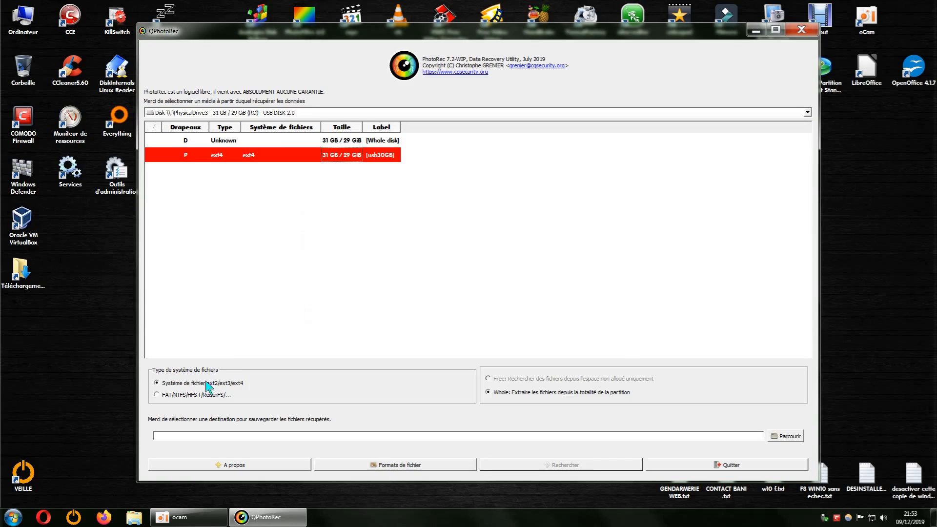
Set the RECUP folder on DD STOCKAGE (X:) as destination for recovered files and start the recovery search.
left_click(783, 439)
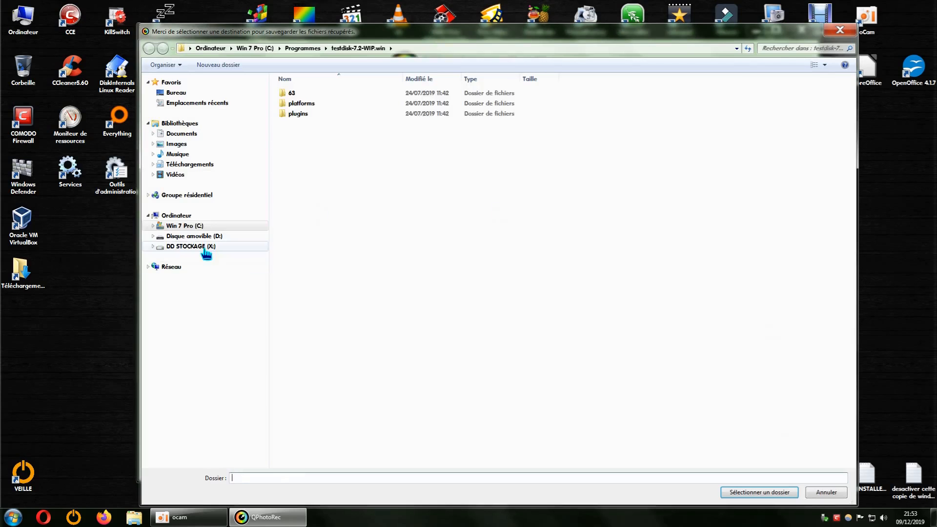
left_click(207, 247)
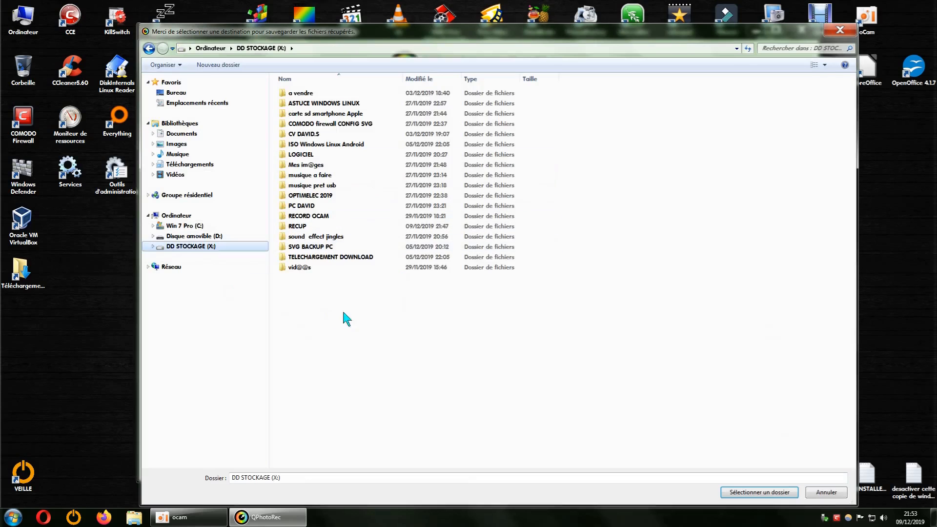
left_click(299, 226)
left_click(734, 495)
left_click_drag(179, 436, 168, 436)
left_click(561, 466)
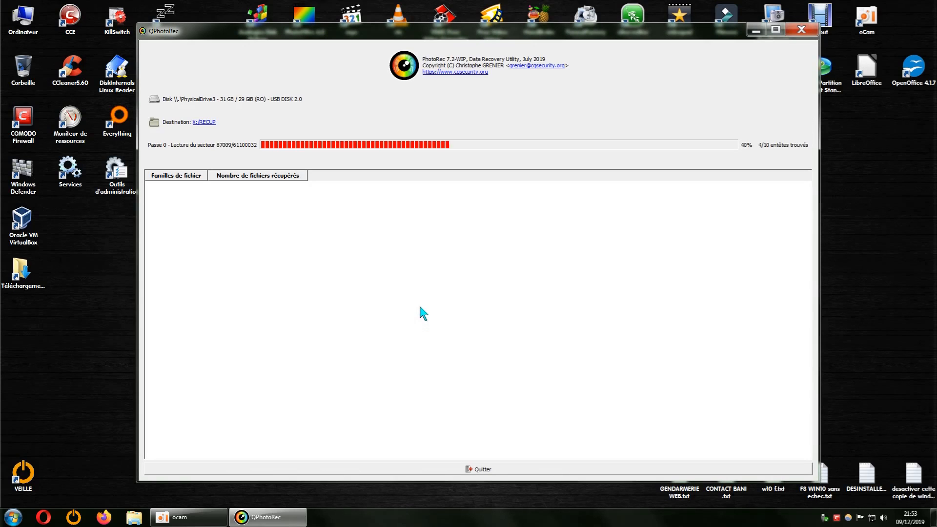
mouse_move(579, 37)
left_mouse_down()
mouse_move(618, 39)
mouse_move(592, 43)
left_mouse_up()
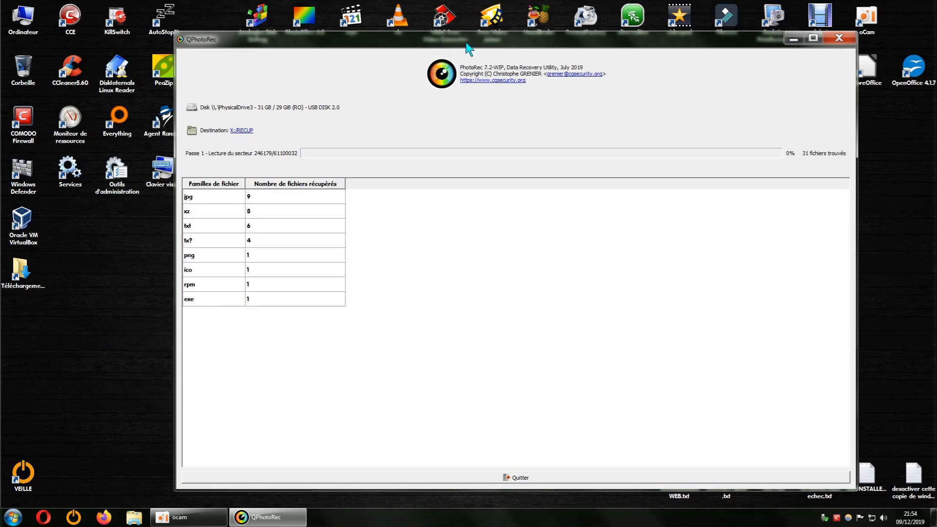
left_click_drag(421, 36, 377, 30)
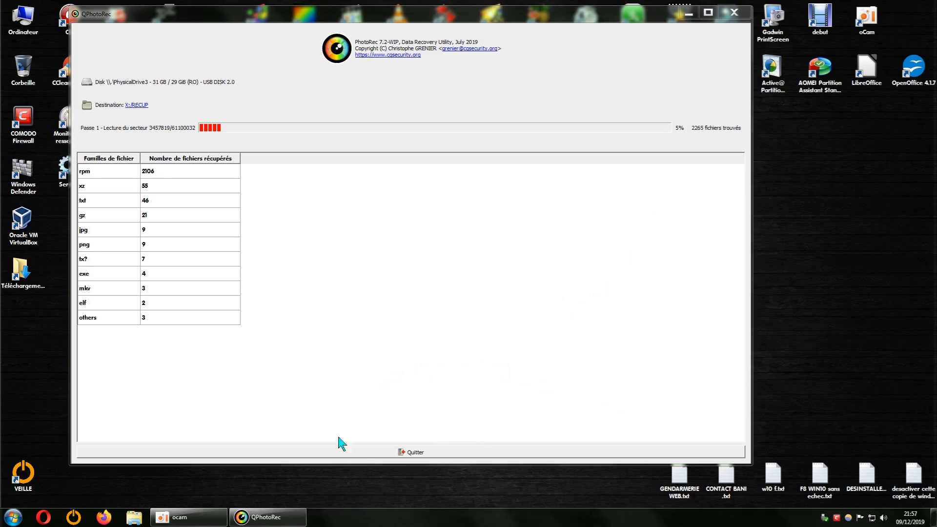
mouse_move(197, 521)
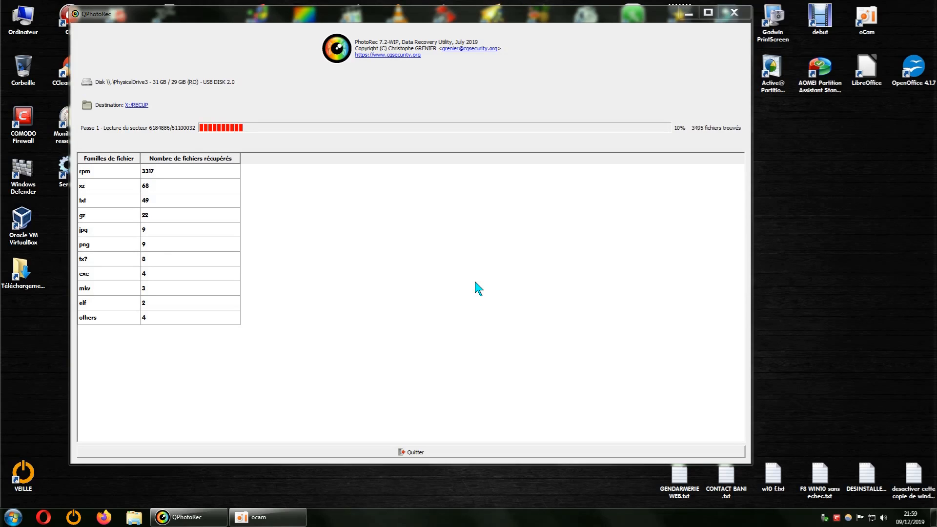
left_click_drag(487, 13, 576, 30)
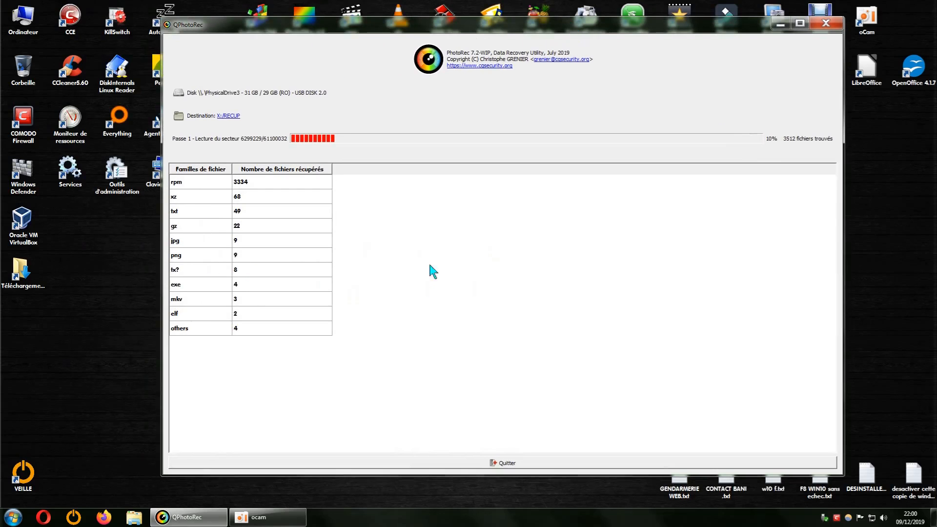
left_click_drag(575, 22, 601, 23)
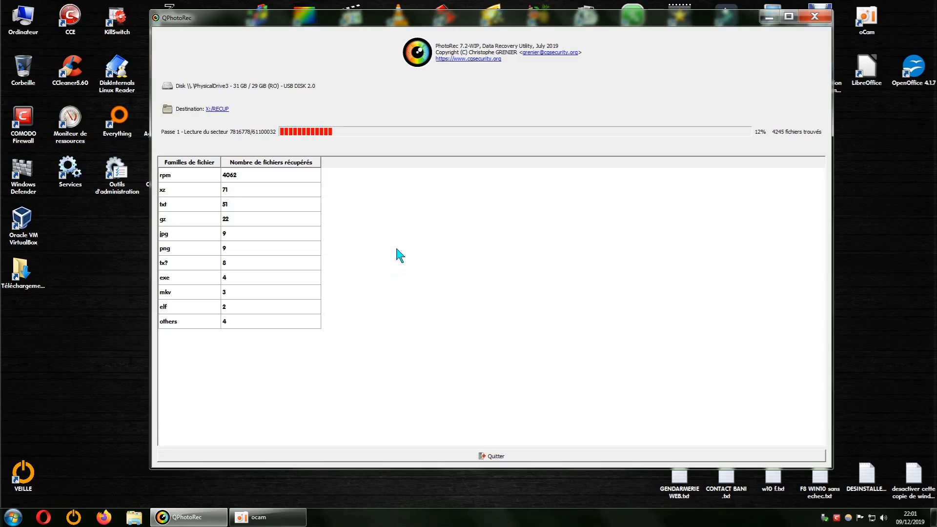
Try to open Disque amovible (D:) from the Computer window, decline formatting it, and close the window.
double_click(23, 27)
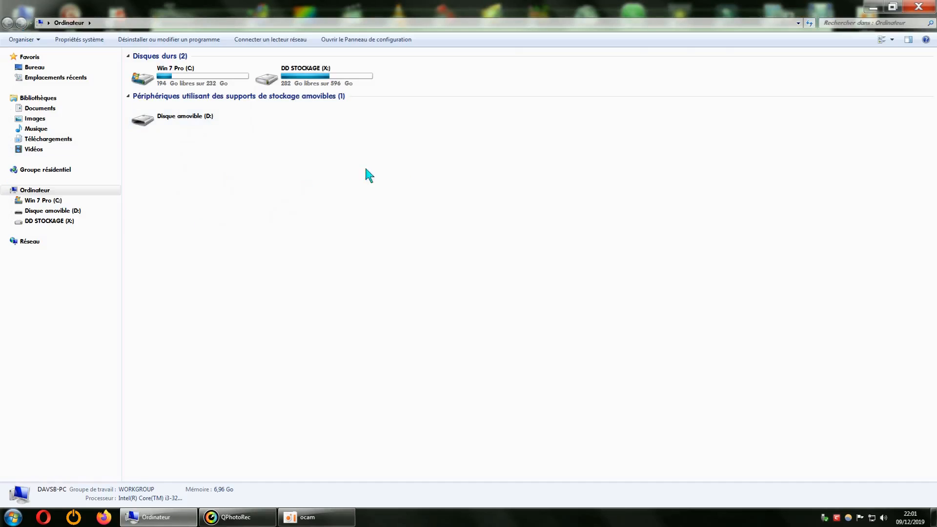
left_click(214, 122)
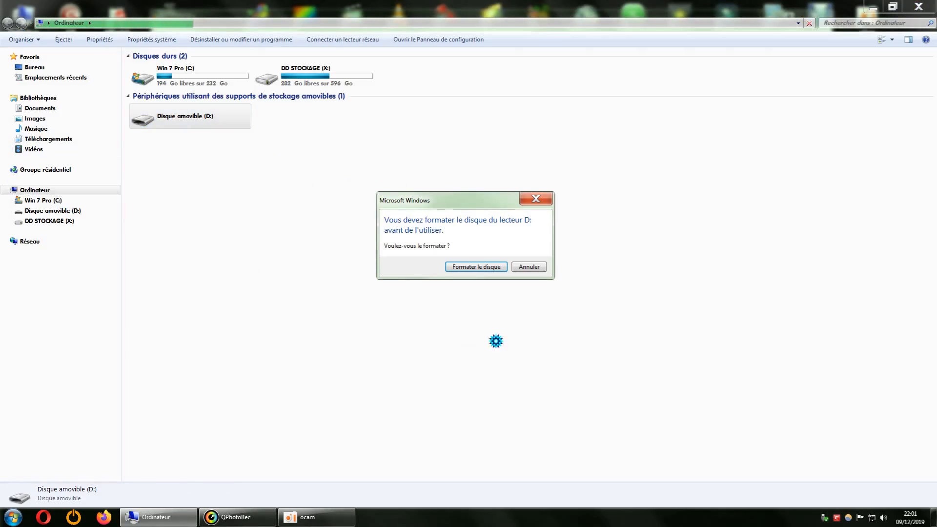
left_click(542, 202)
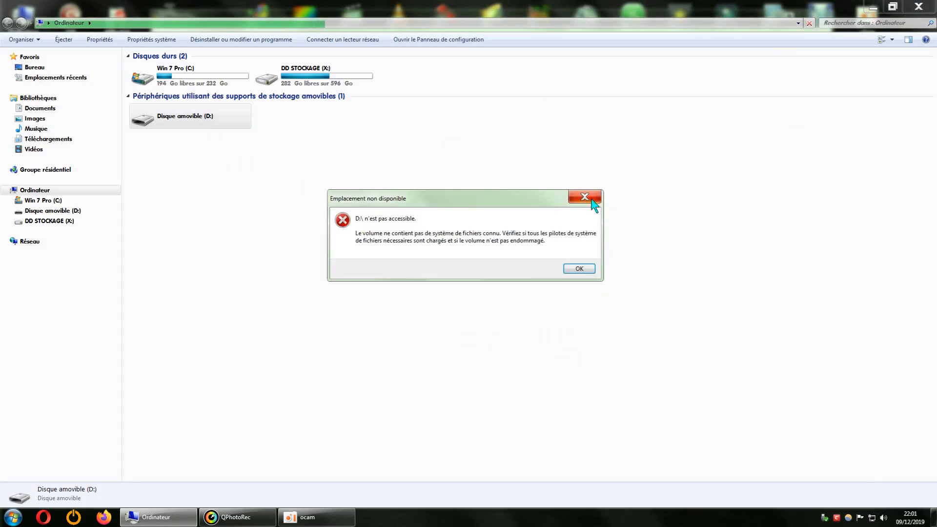
left_click(596, 199)
left_click(918, 6)
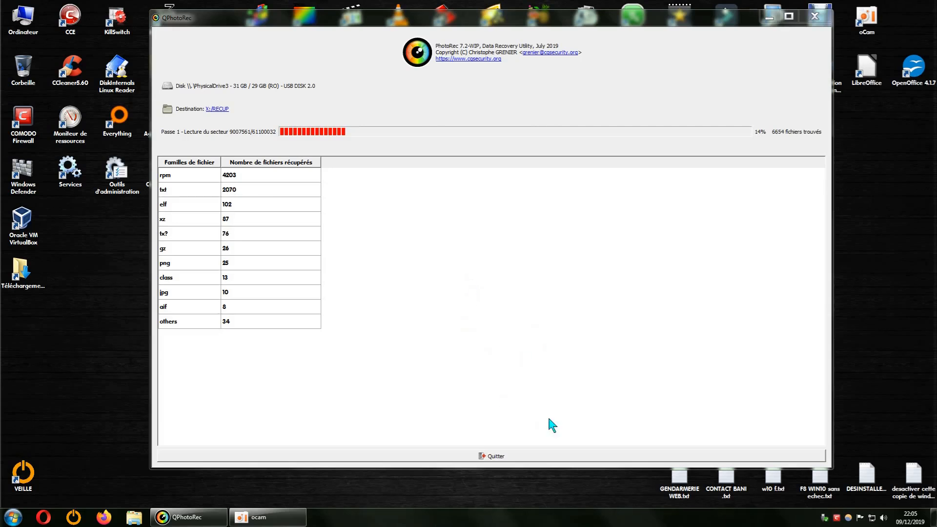
Open the RECUP folder on DD STOCKAGE (X:) to view the recovered folders.
double_click(25, 27)
double_click(293, 77)
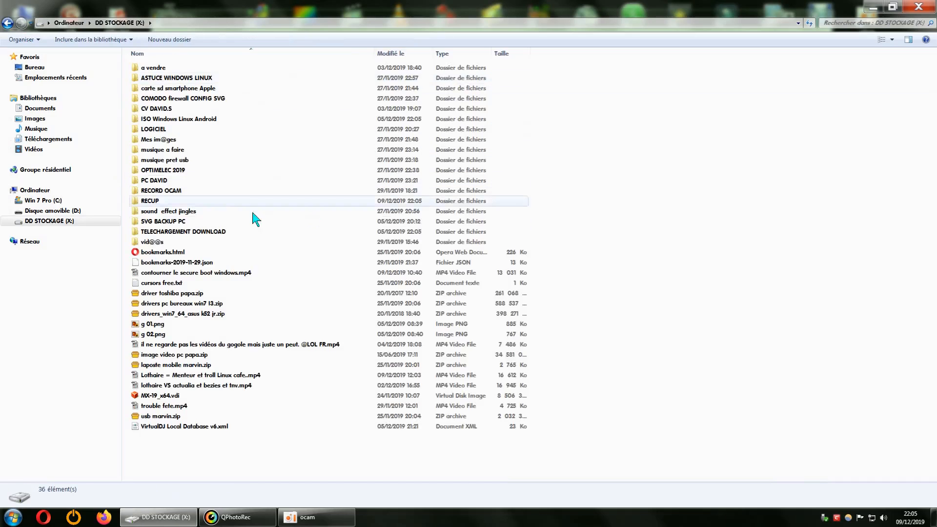
double_click(151, 201)
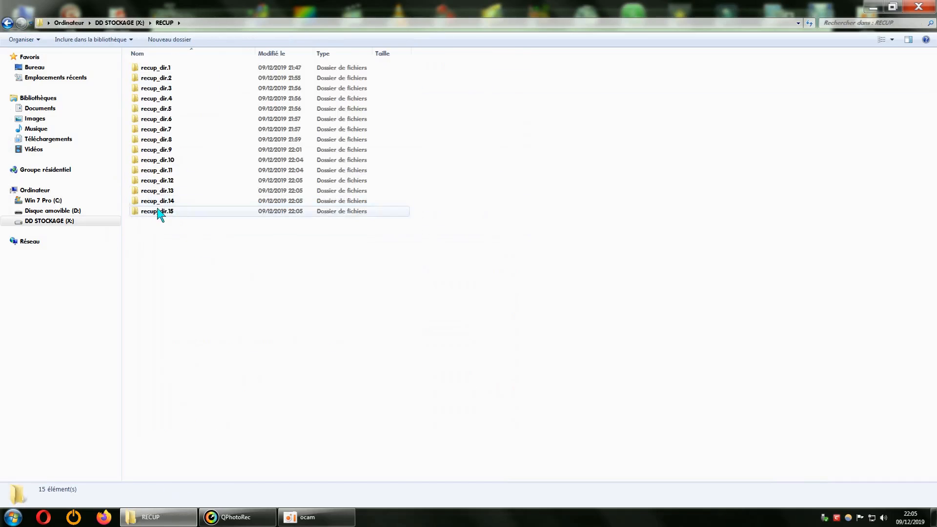
Look into the recup_dir.1 folder, close the folder window, and quit QPhotoRec to stop the recovery.
double_click(161, 68)
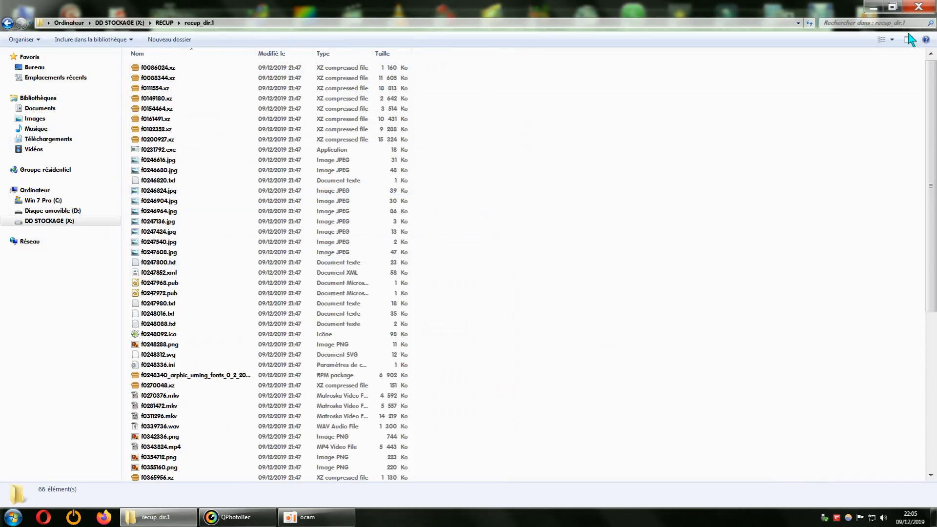
left_click(918, 6)
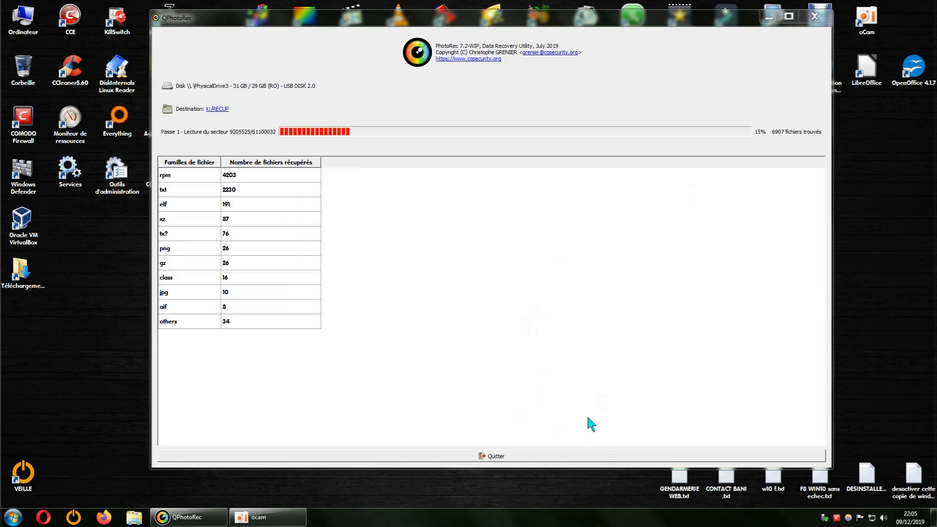
left_click(496, 456)
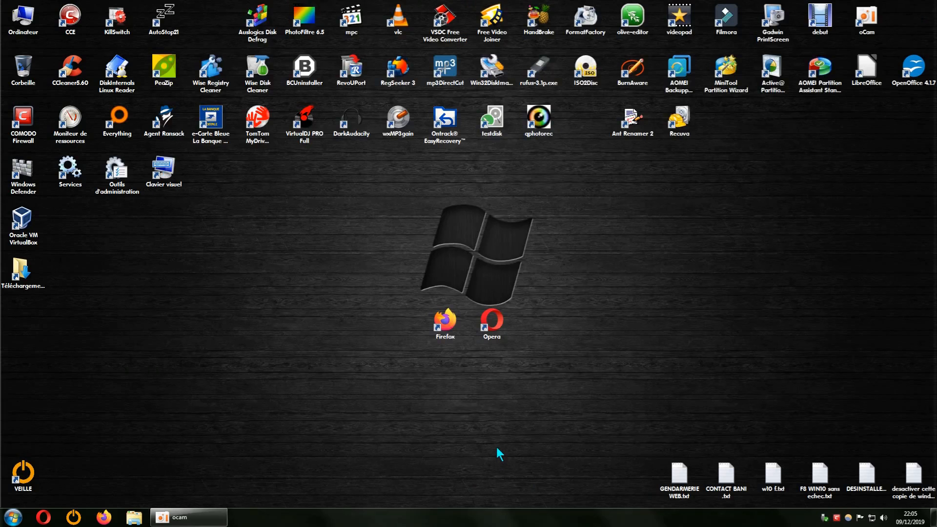
Reopen RECUP on DD STOCKAGE (X:) and examine the types of files recovered in recup_dir.1.
double_click(22, 22)
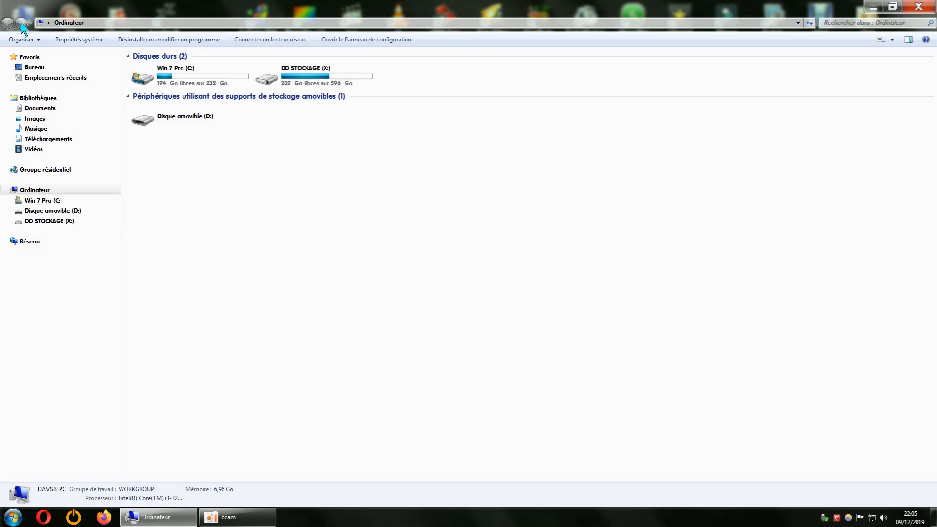
double_click(297, 99)
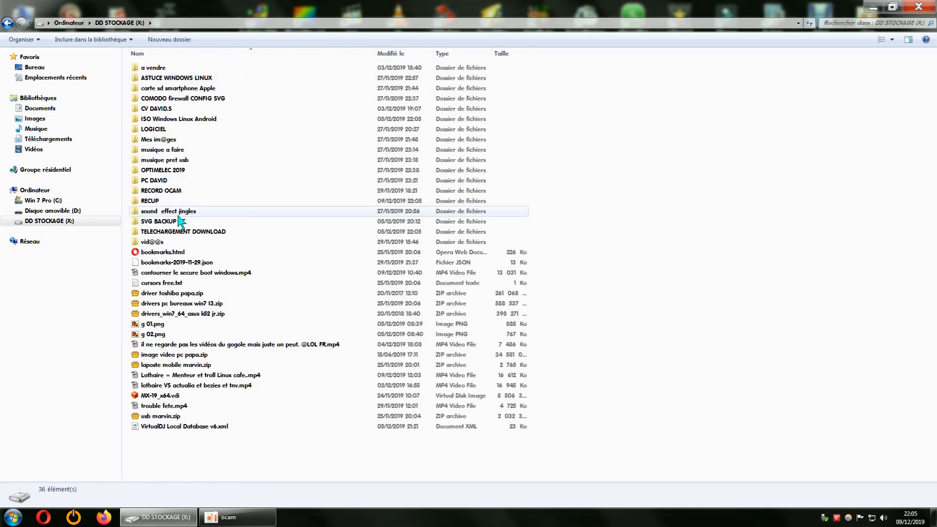
double_click(229, 200)
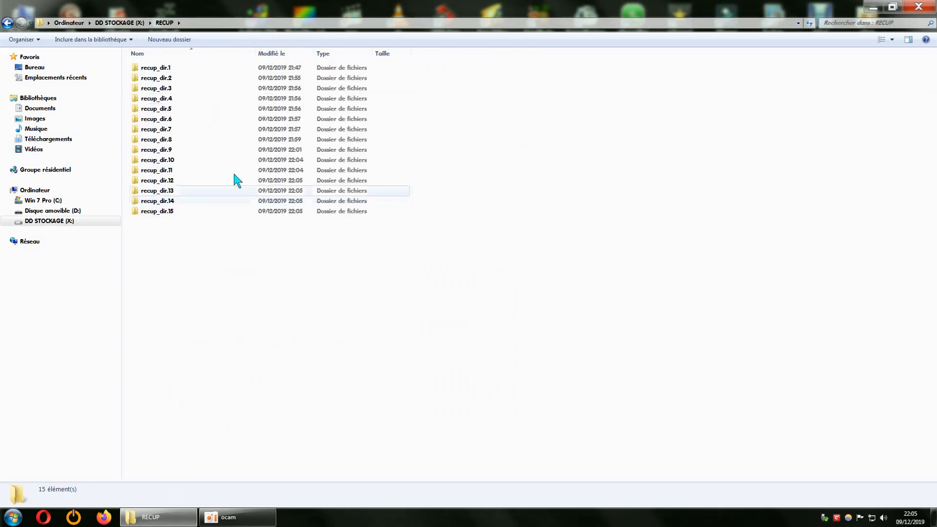
double_click(161, 69)
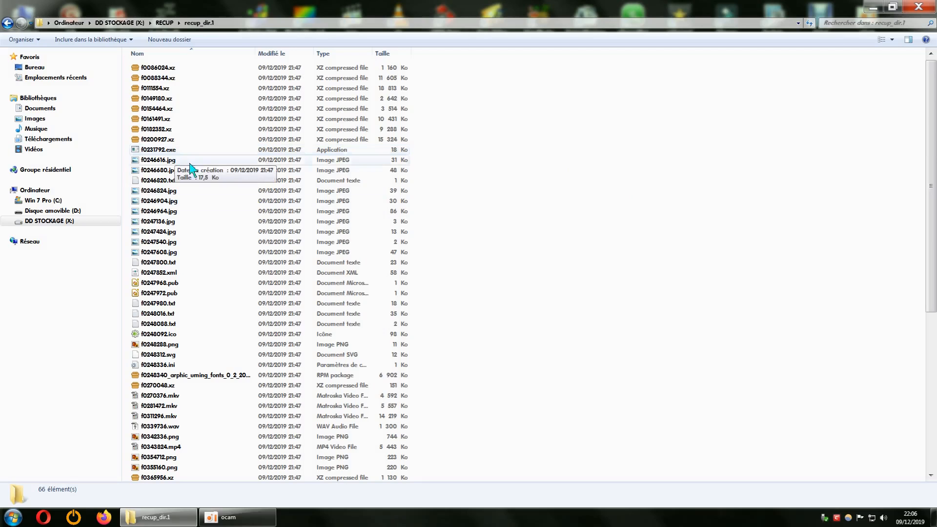
scroll(256, 337, "down", 1)
scroll(256, 337, "down", 5)
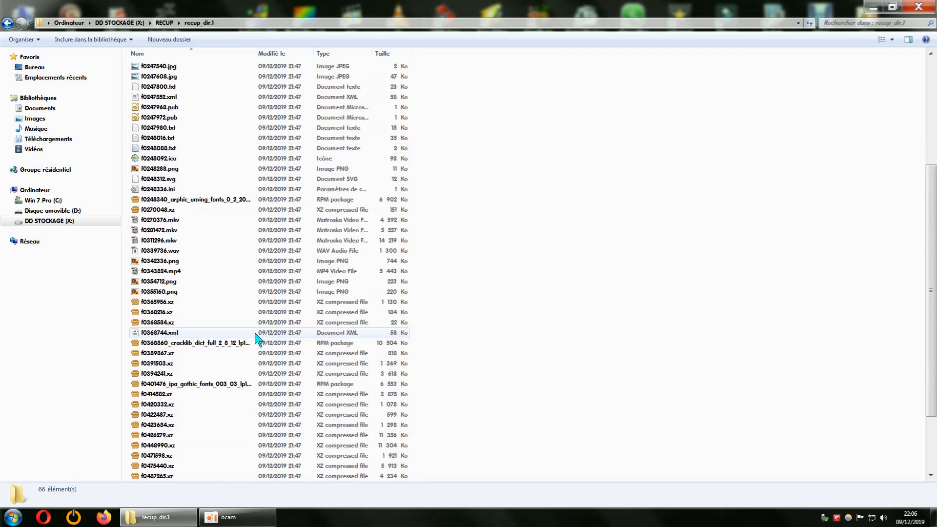
scroll(256, 333, "down", 3)
scroll(256, 333, "up", 4)
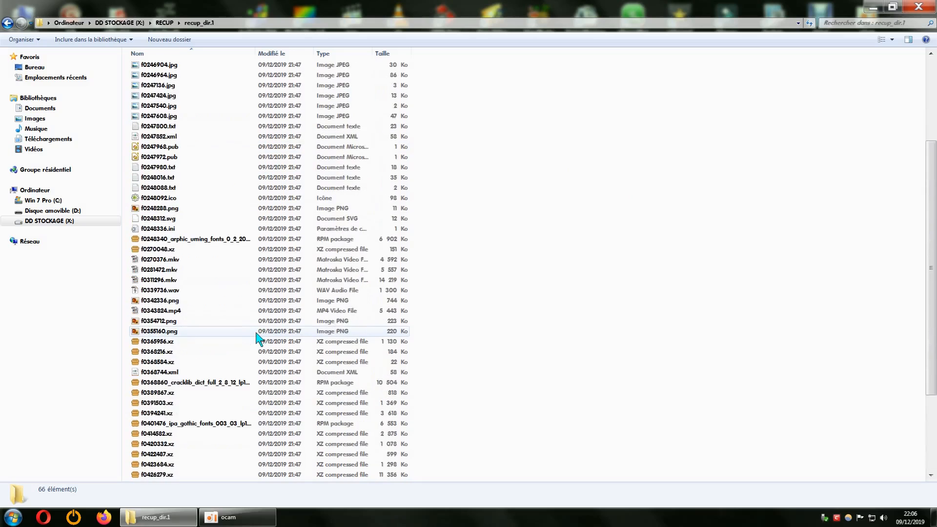
scroll(257, 336, "up", 4)
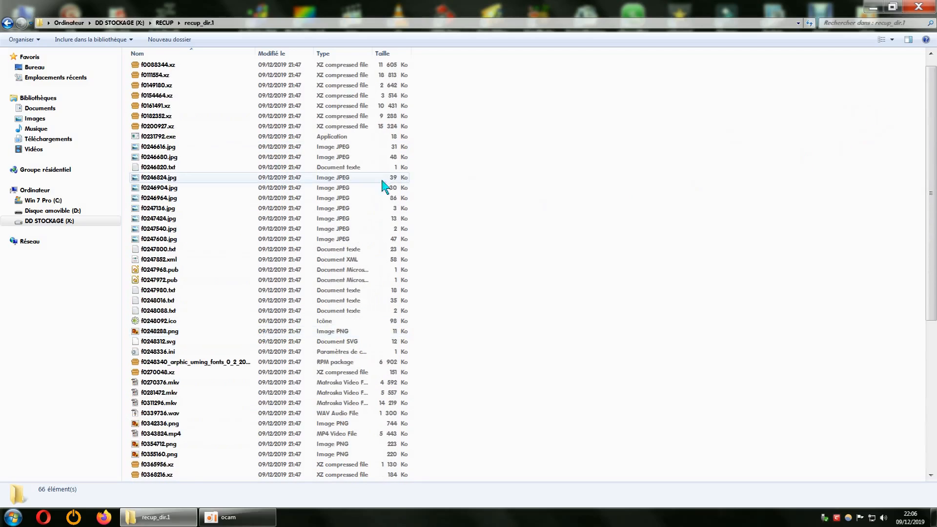
Preview the recovered images f0246680.jpg and f0246824.jpg in turn, closing the viewer after each one.
right_click(174, 162)
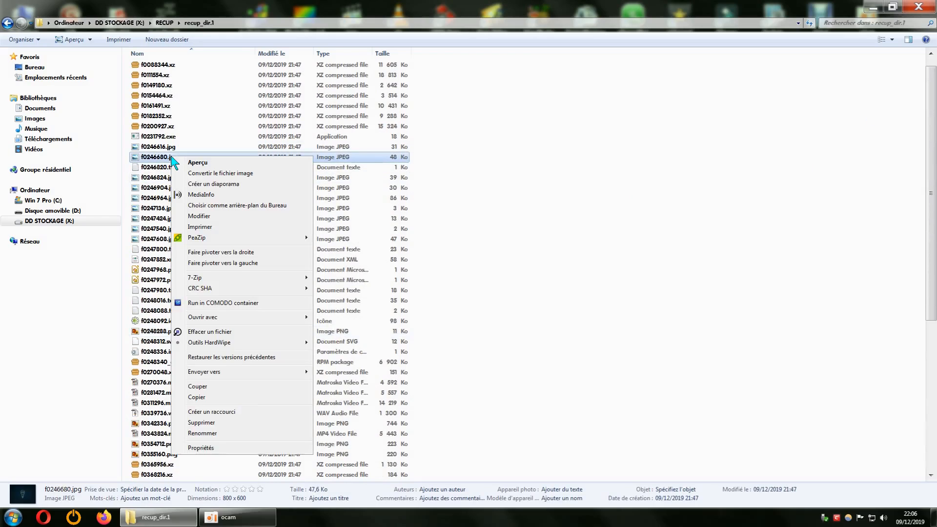
left_click(205, 163)
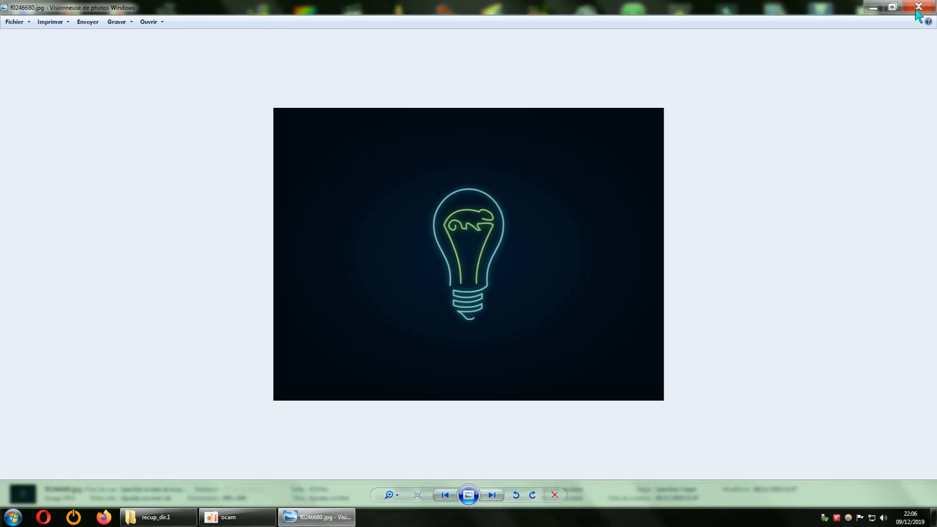
left_click(918, 7)
right_click(174, 181)
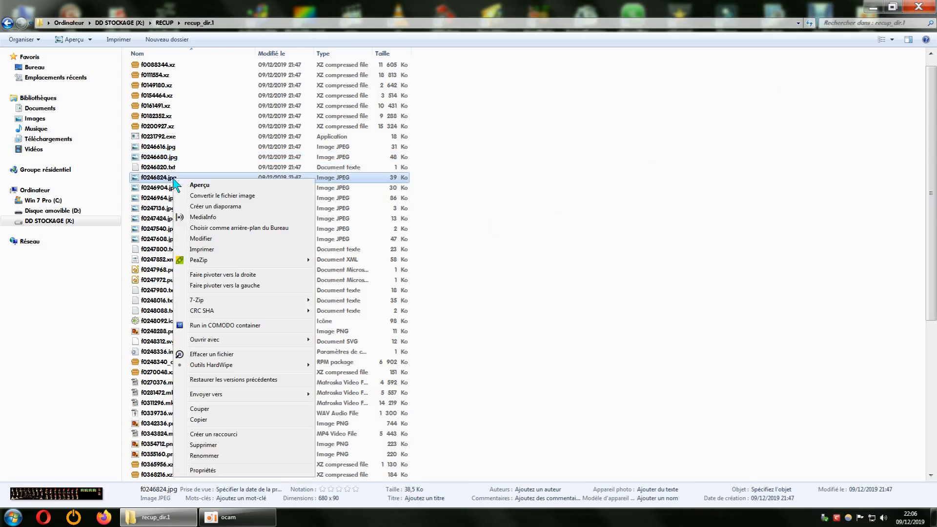
left_click(195, 185)
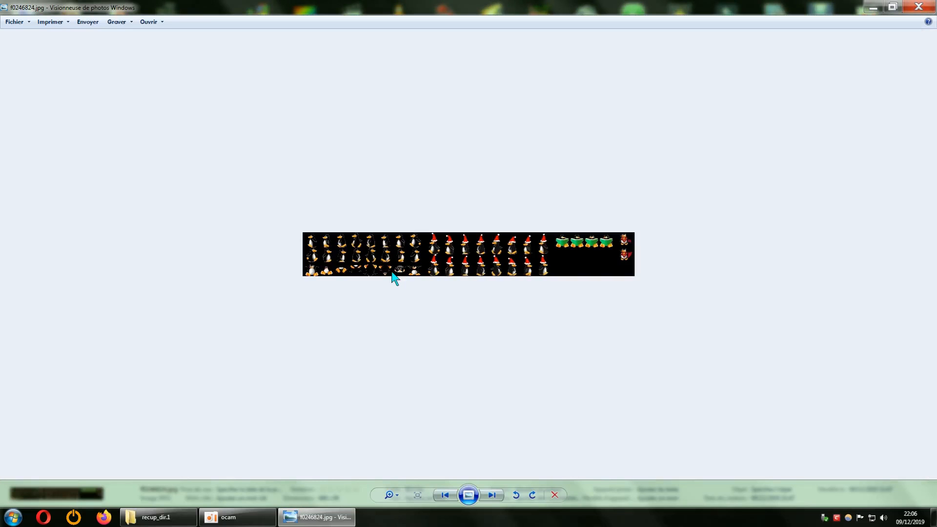
left_click(918, 7)
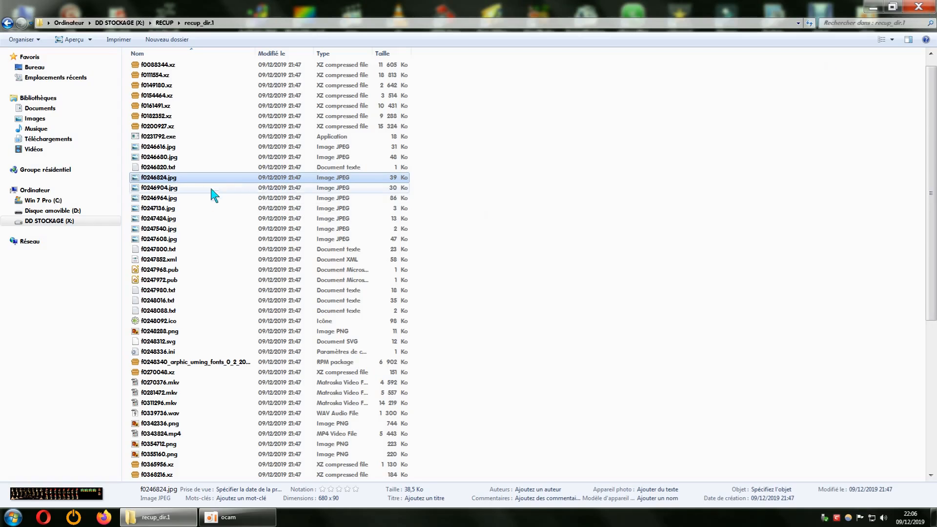
left_click(162, 219)
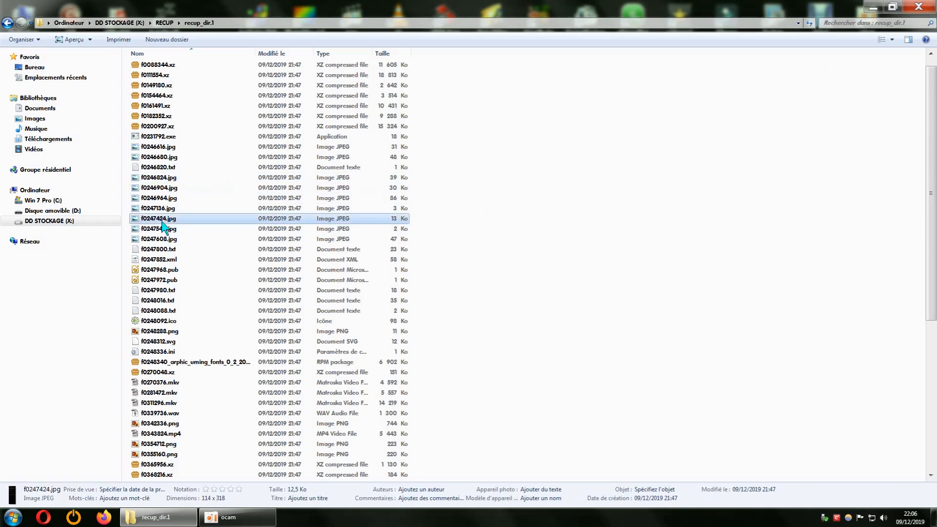
Return to the RECUP folder and permanently erase all recup_dir folders, from recup_dir.1 to recup_dir.15, with Hardwipe.
left_click(7, 24)
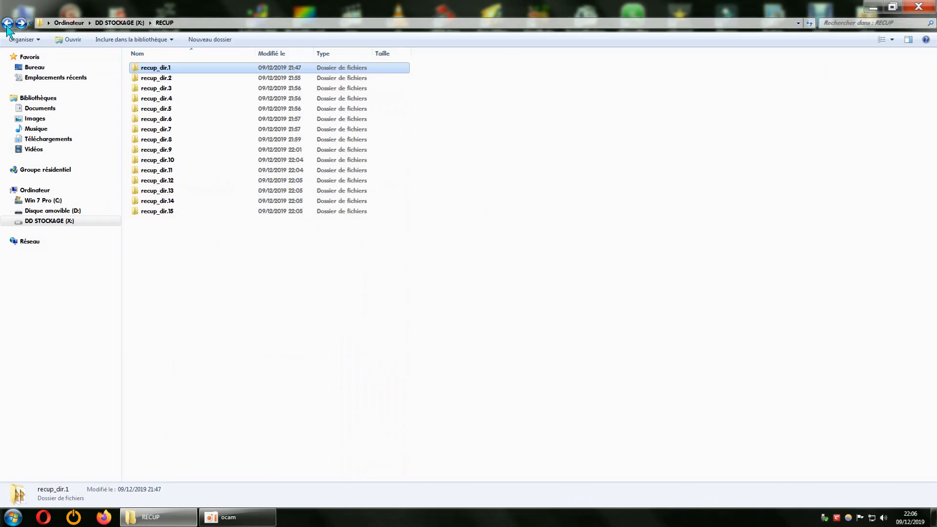
left_click(7, 25)
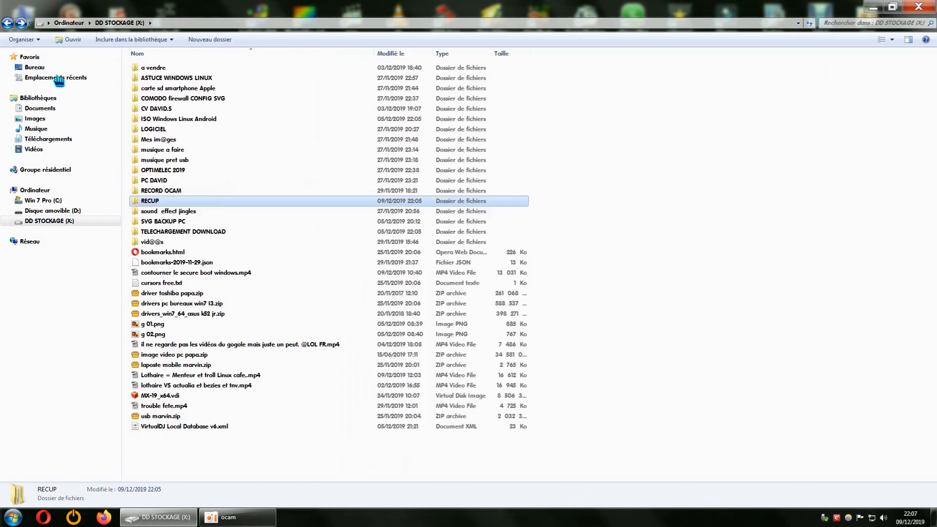
double_click(155, 204)
left_click_drag(165, 237, 164, 68)
right_click(165, 69)
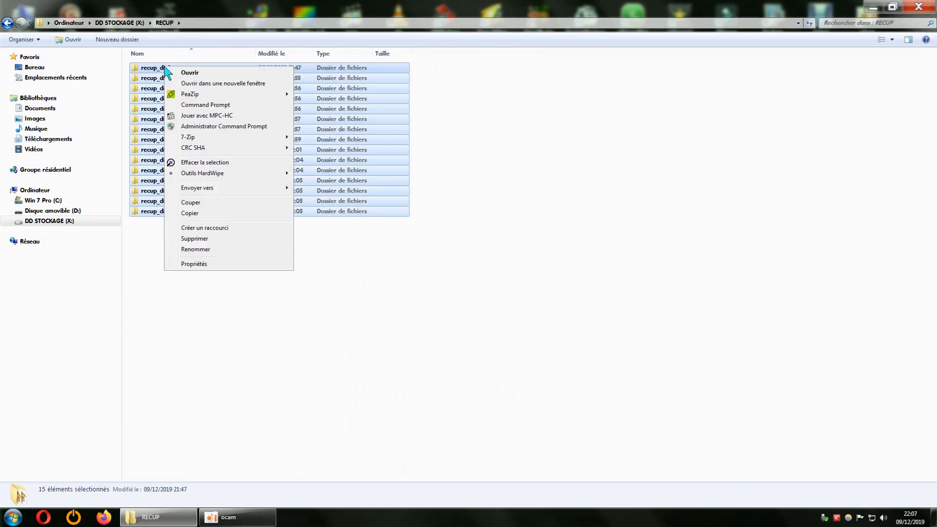
left_click(204, 163)
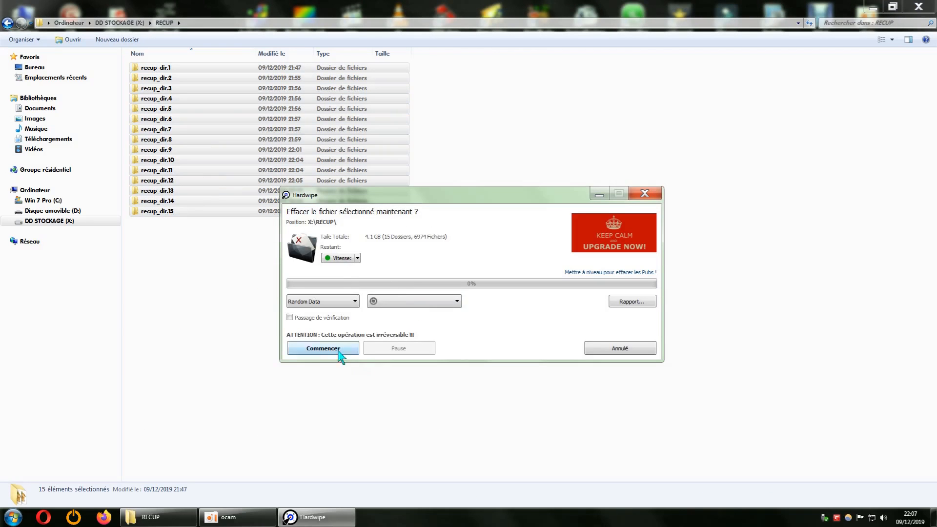
left_click(333, 349)
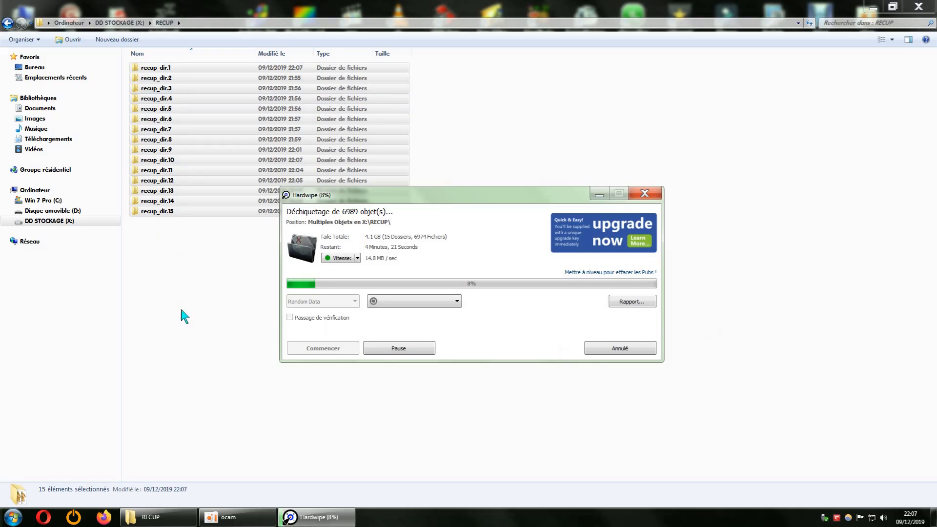
Move the Hardwipe window clear of the folder list, minimize it while it runs, and close the RECUP window.
left_click_drag(492, 194, 538, 193)
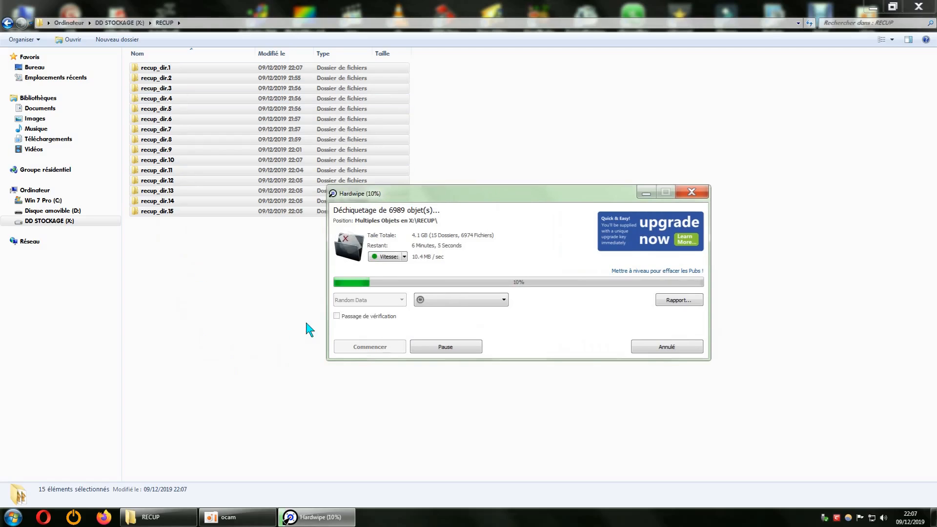
left_click_drag(495, 197, 595, 167)
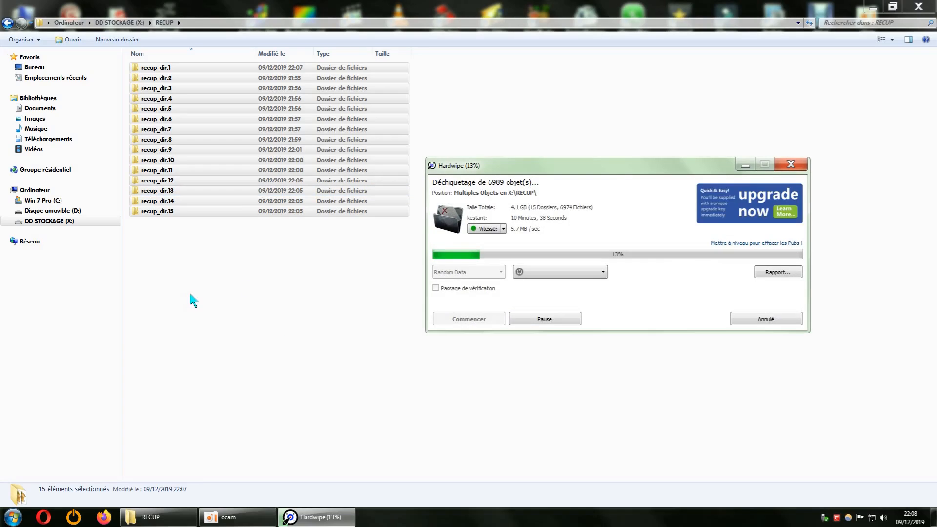
left_click(745, 165)
left_click(917, 6)
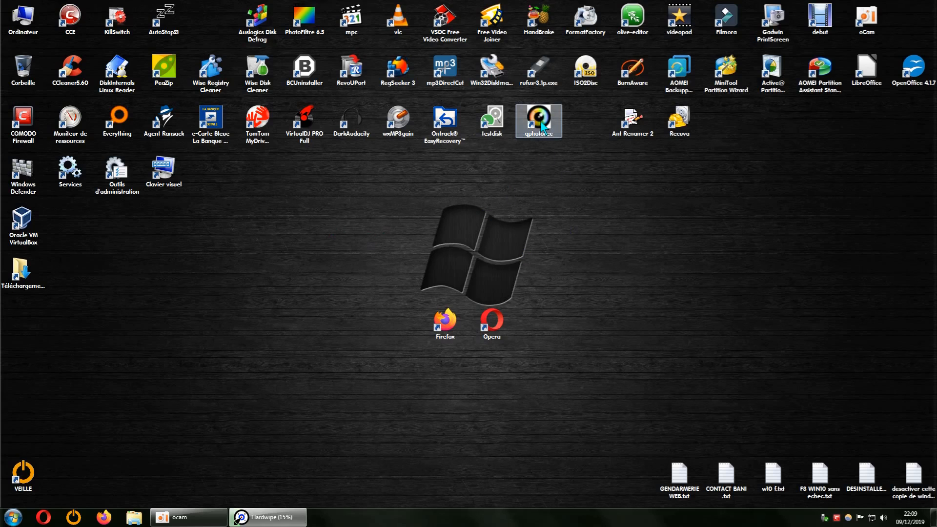
Launch testdisk from the desktop to view its log file options, and close it without choosing one.
left_click(496, 116)
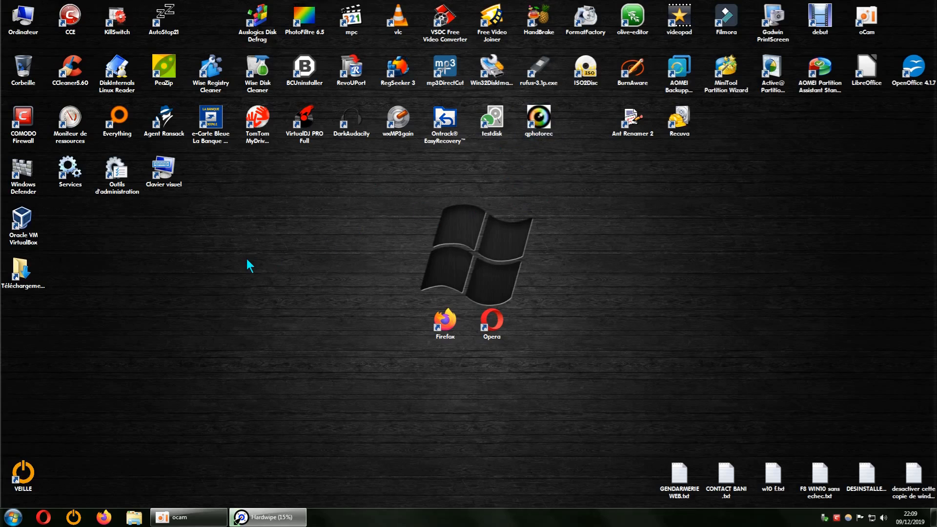
double_click(491, 125)
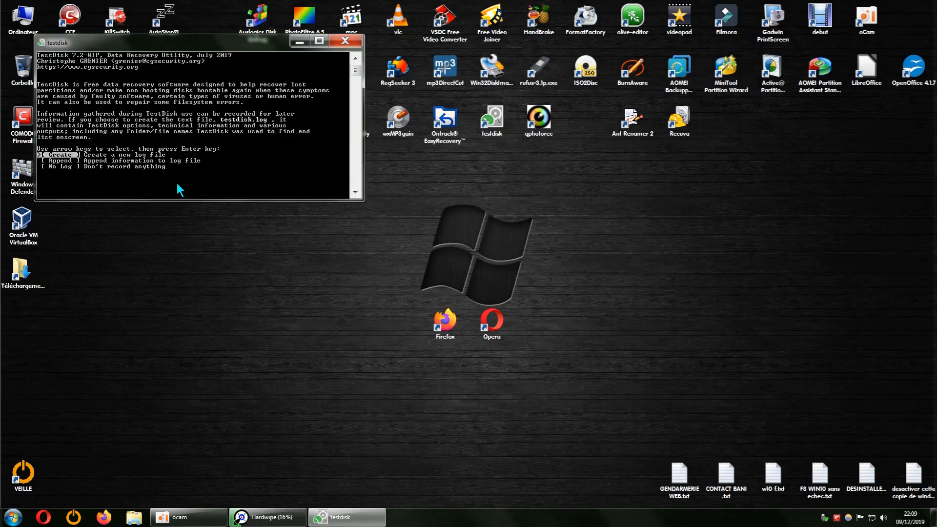
left_click(345, 41)
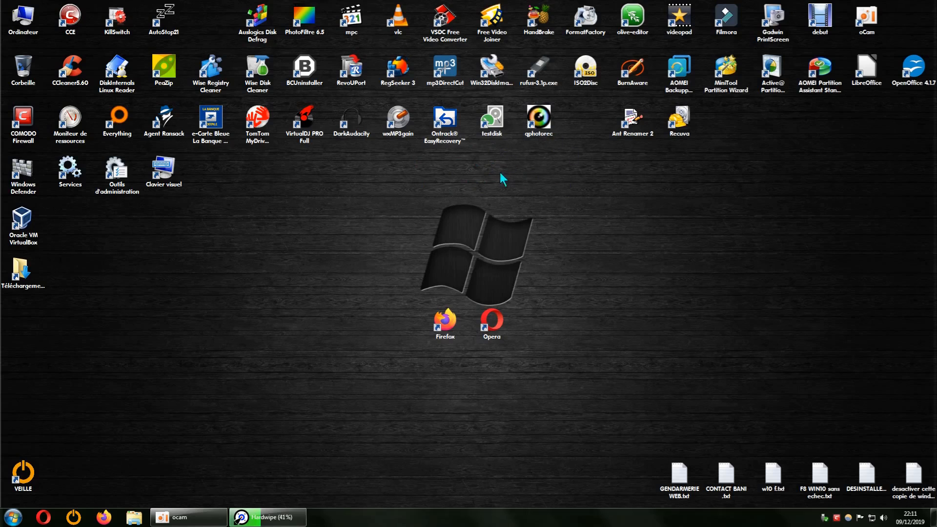
mouse_move(198, 519)
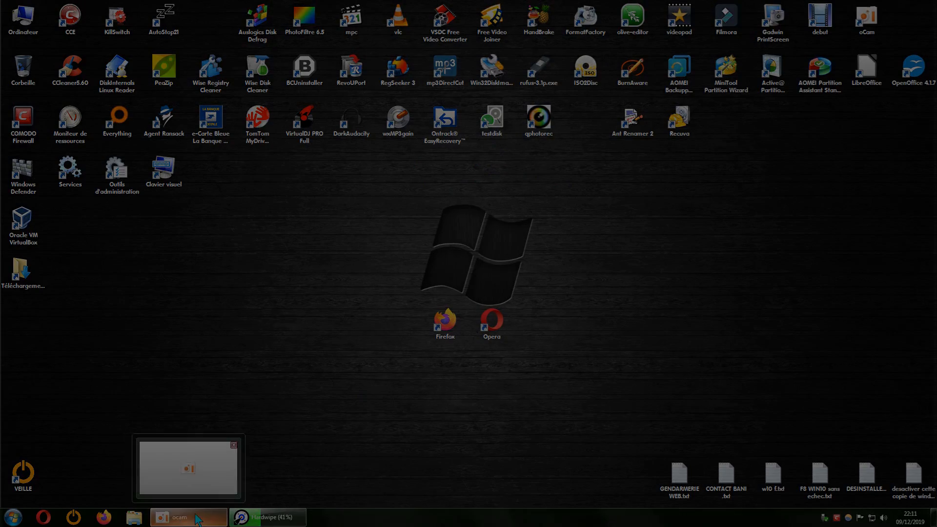